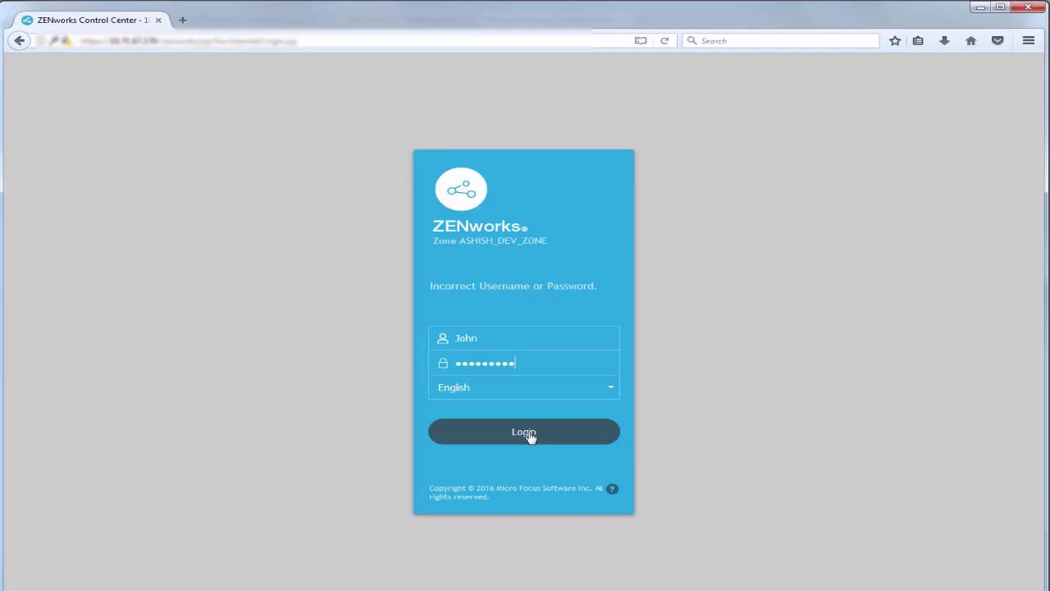
# Sign in and start a zone CA change to an external CA, uploading certnew.cer as its root certificate
pyautogui.click(525, 432)
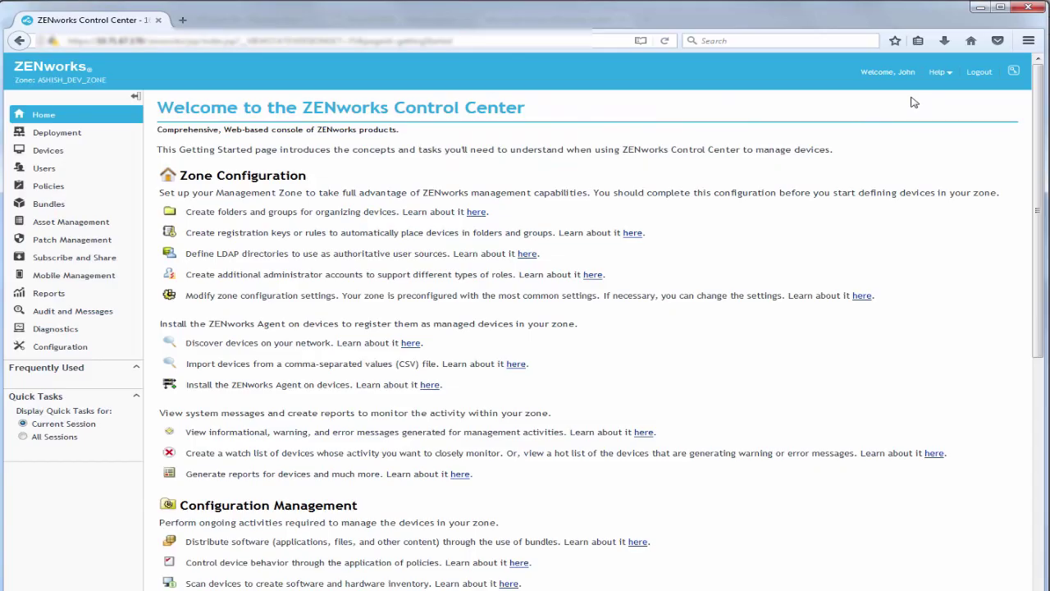
pyautogui.click(58, 347)
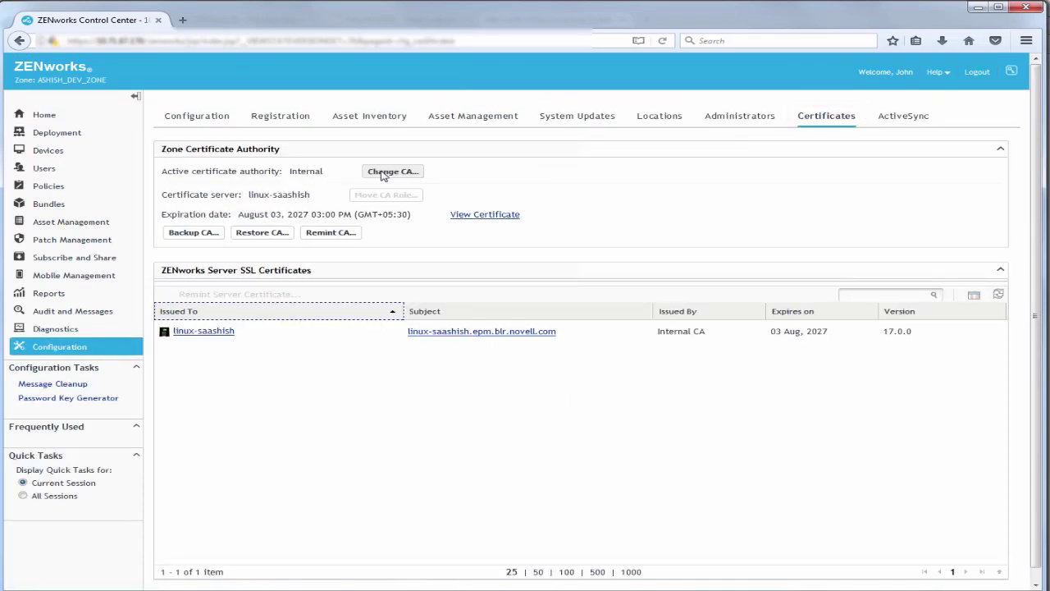
pyautogui.click(382, 174)
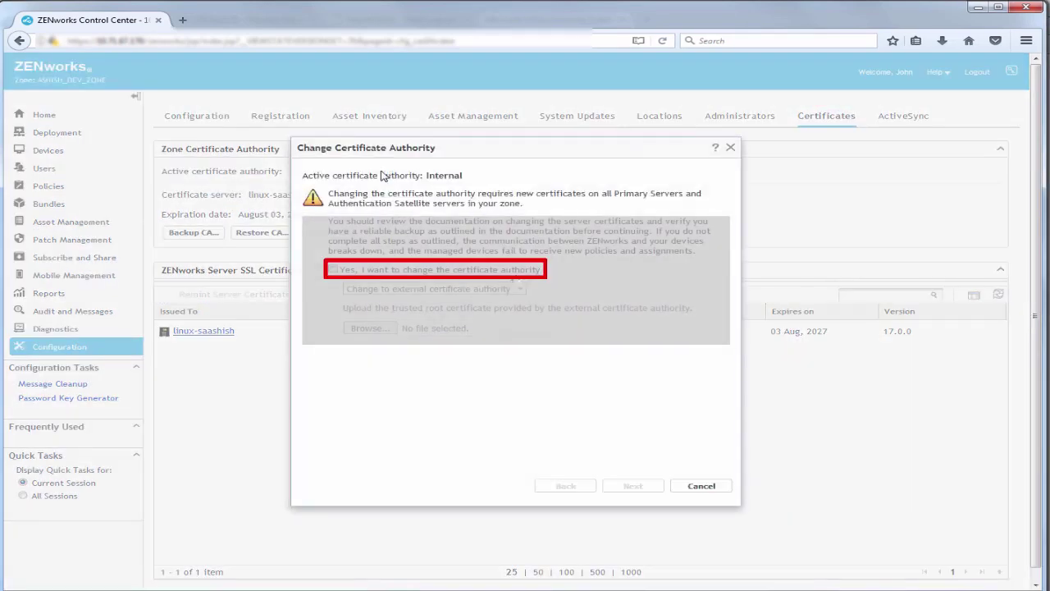
pyautogui.click(333, 270)
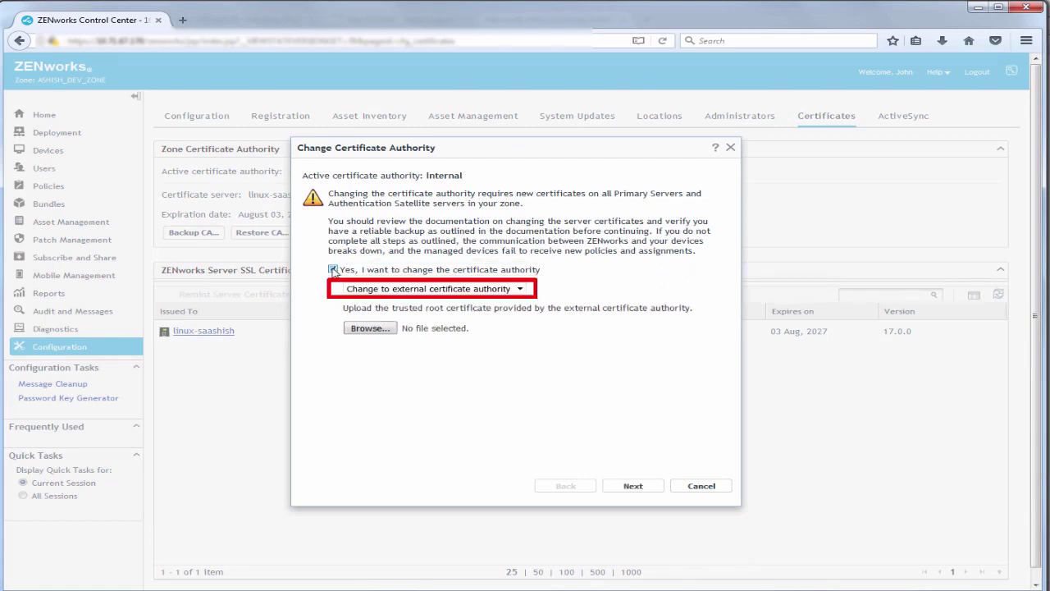
pyautogui.click(368, 329)
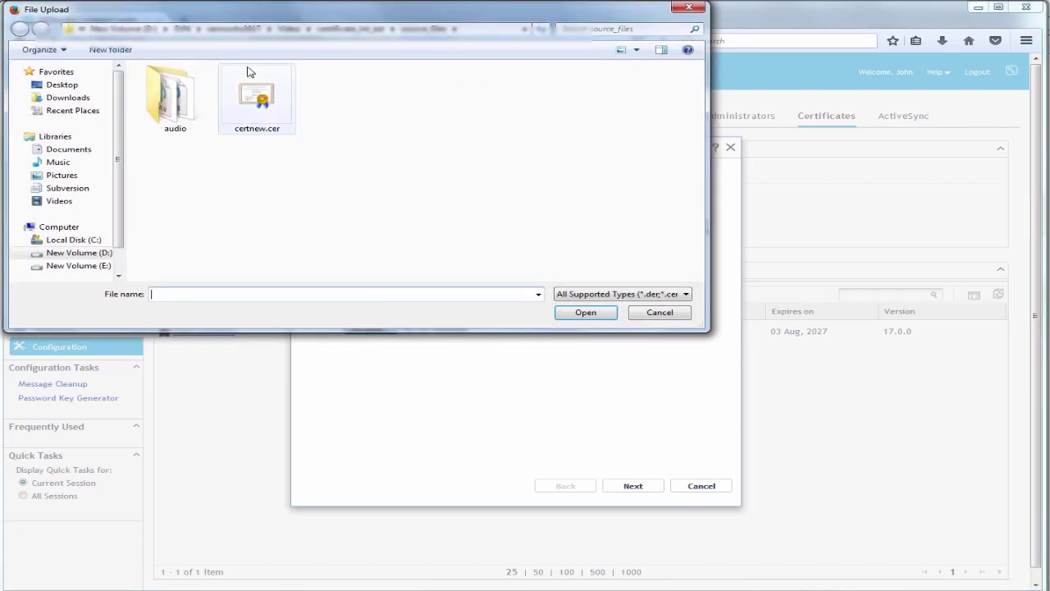
pyautogui.click(257, 98)
pyautogui.click(590, 316)
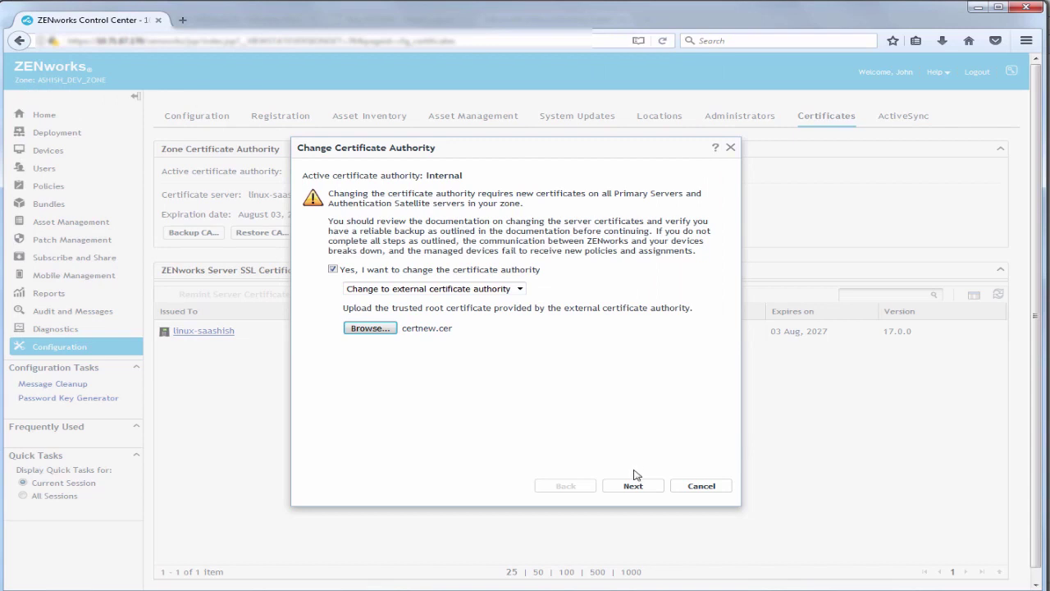
# At the CSR step, try automatic CSR generation, then settle on generating each server's CSR manually
pyautogui.click(633, 485)
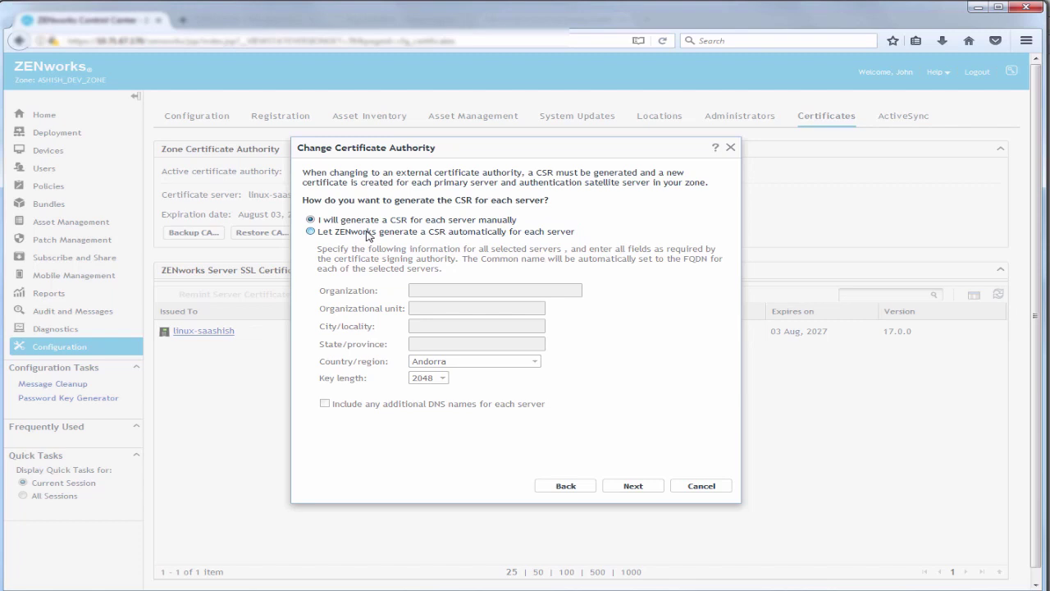
pyautogui.click(366, 232)
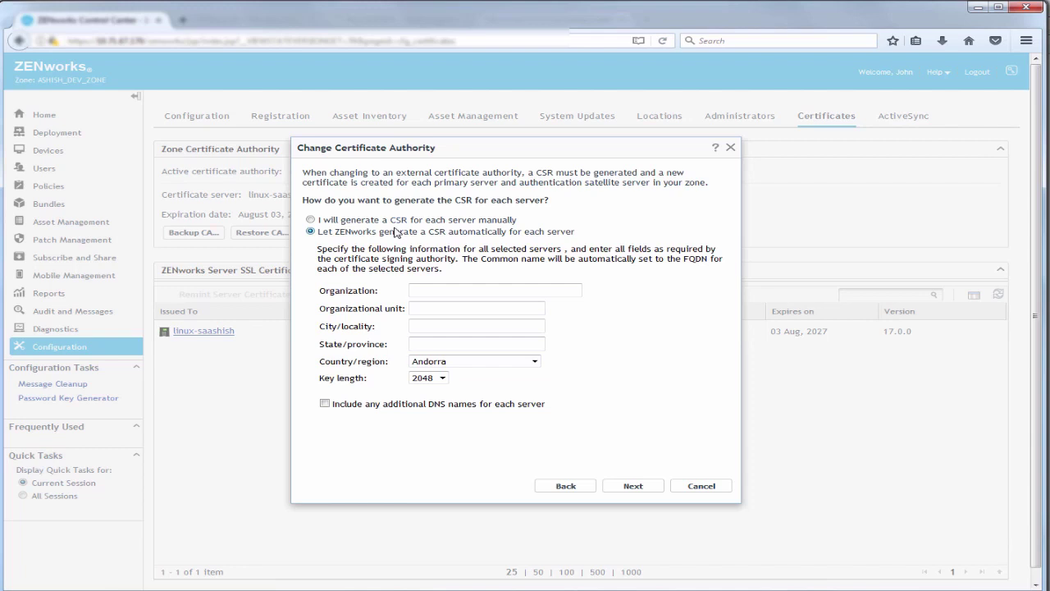
pyautogui.click(393, 222)
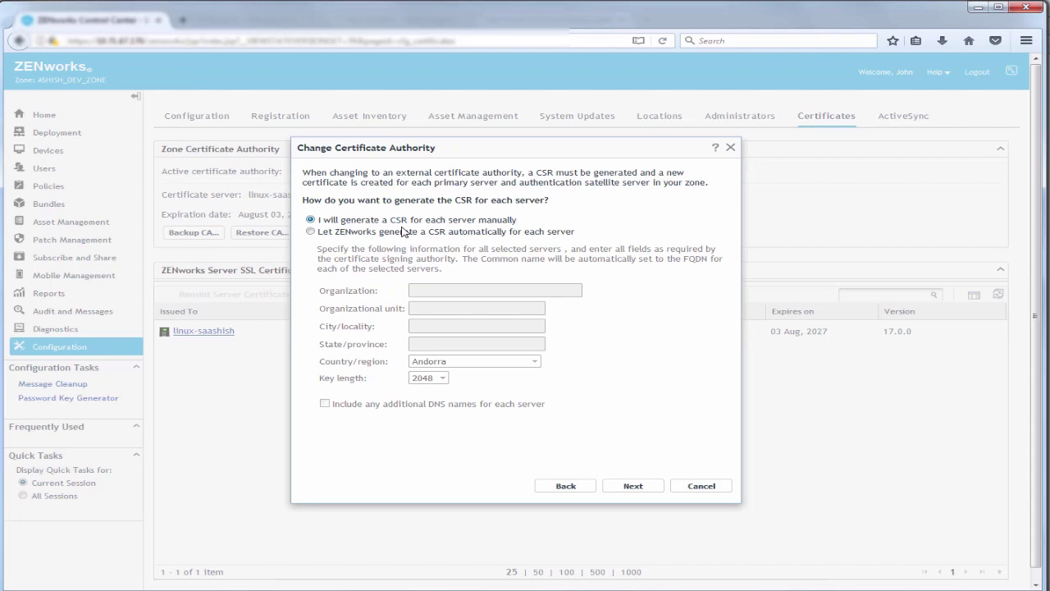
# Set the new CA's activation date to August 15, 2017 and finish the Change CA wizard
pyautogui.click(633, 486)
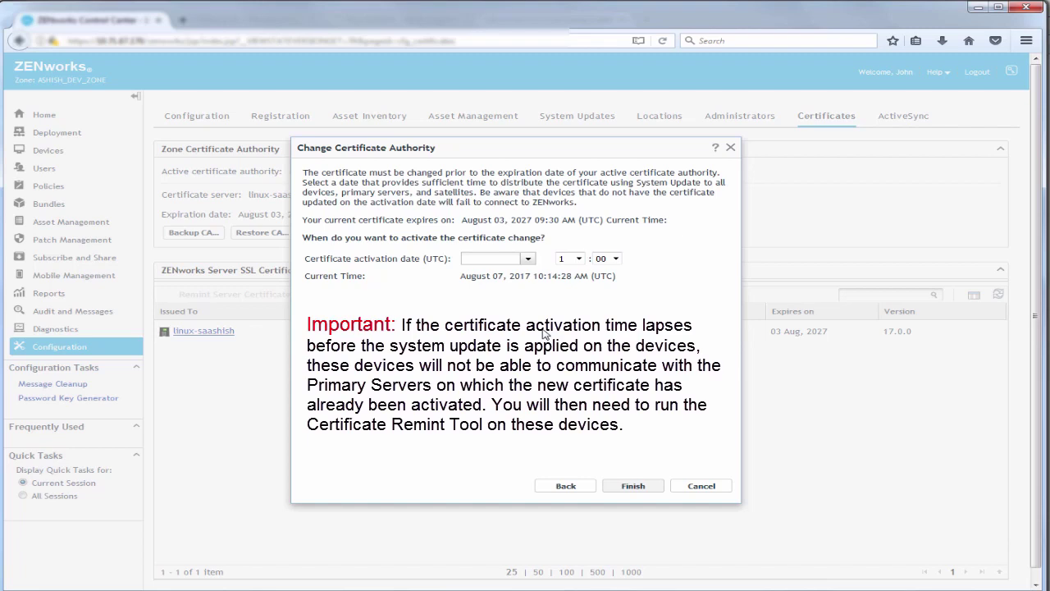
pyautogui.click(528, 259)
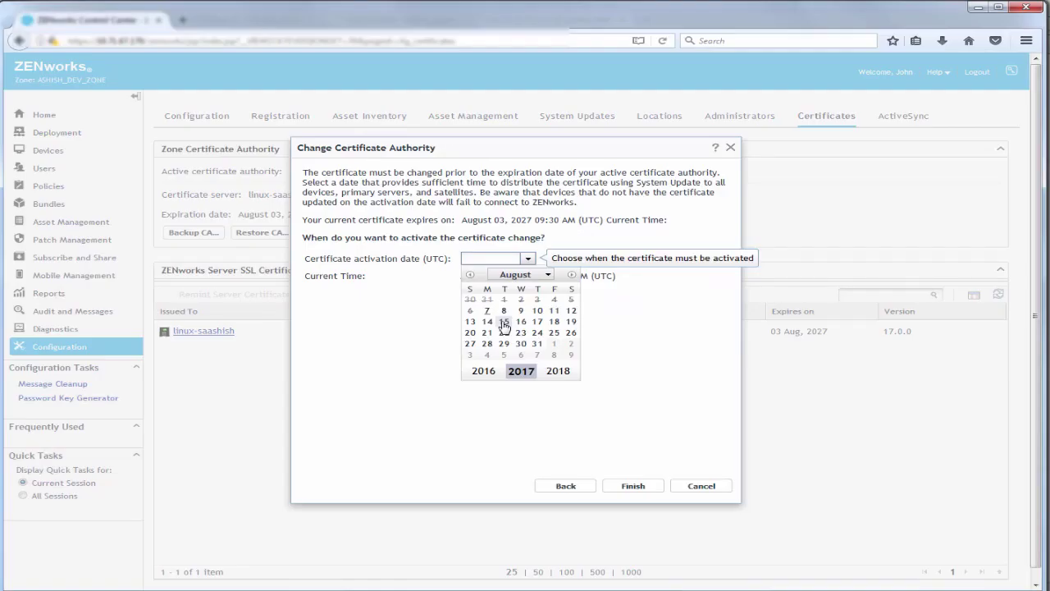
pyautogui.click(504, 323)
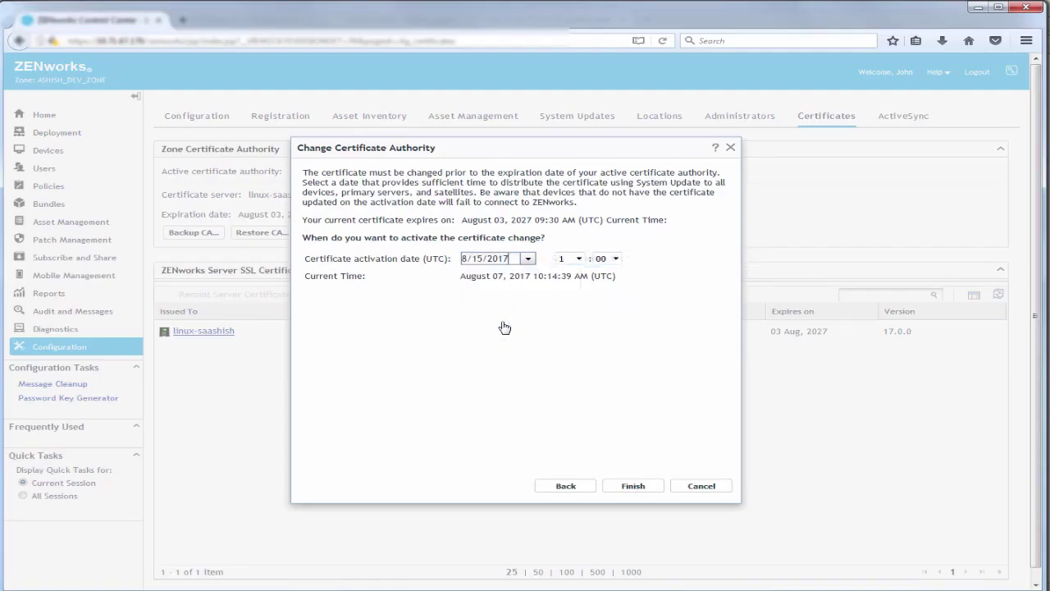
pyautogui.click(633, 487)
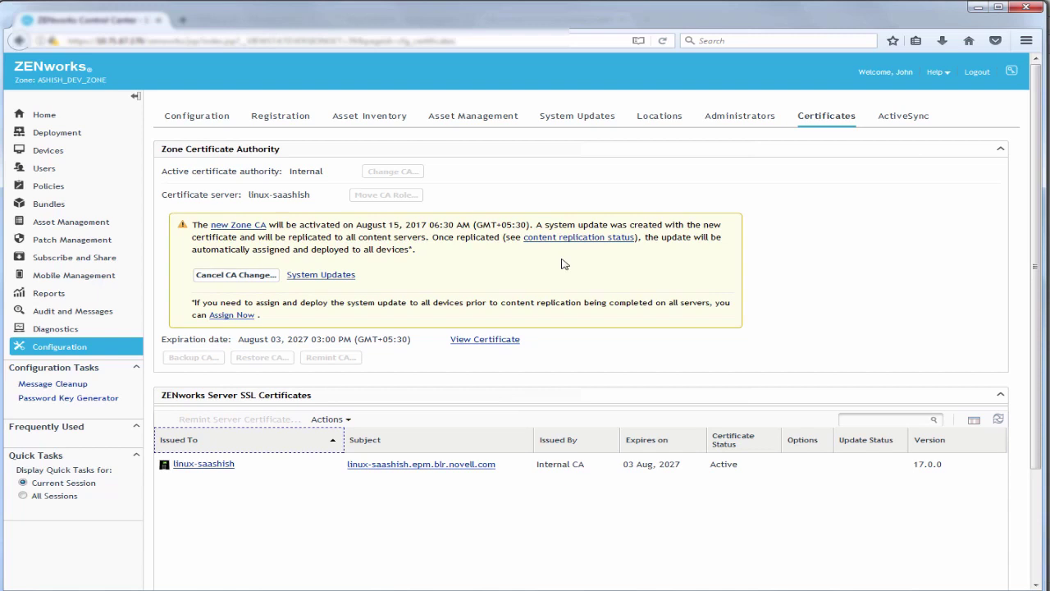
# Review the content replication status report, assign the system update to devices now, and open System Updates
pyautogui.click(564, 239)
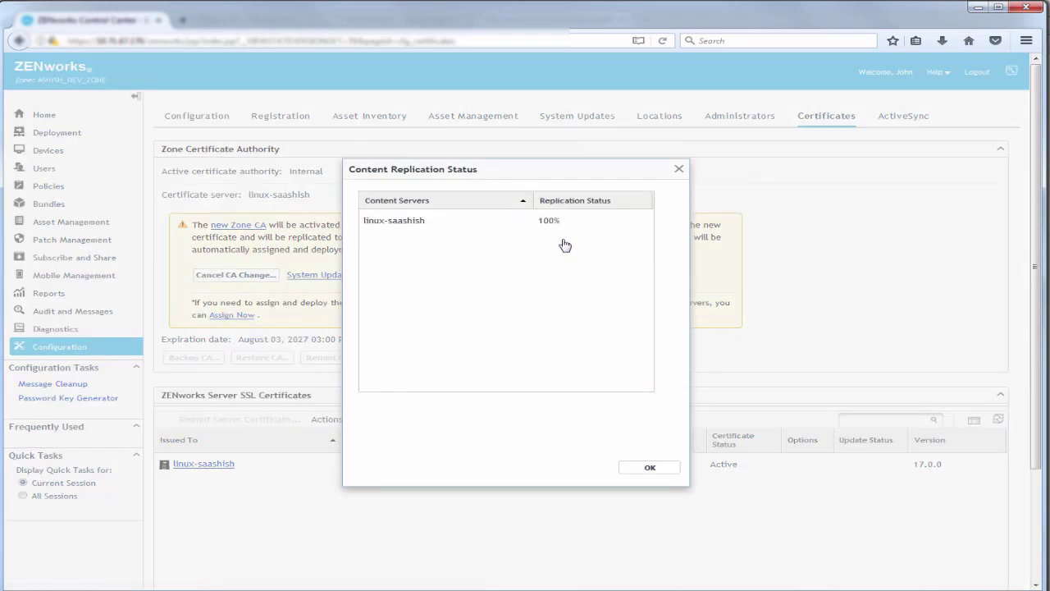
pyautogui.click(656, 469)
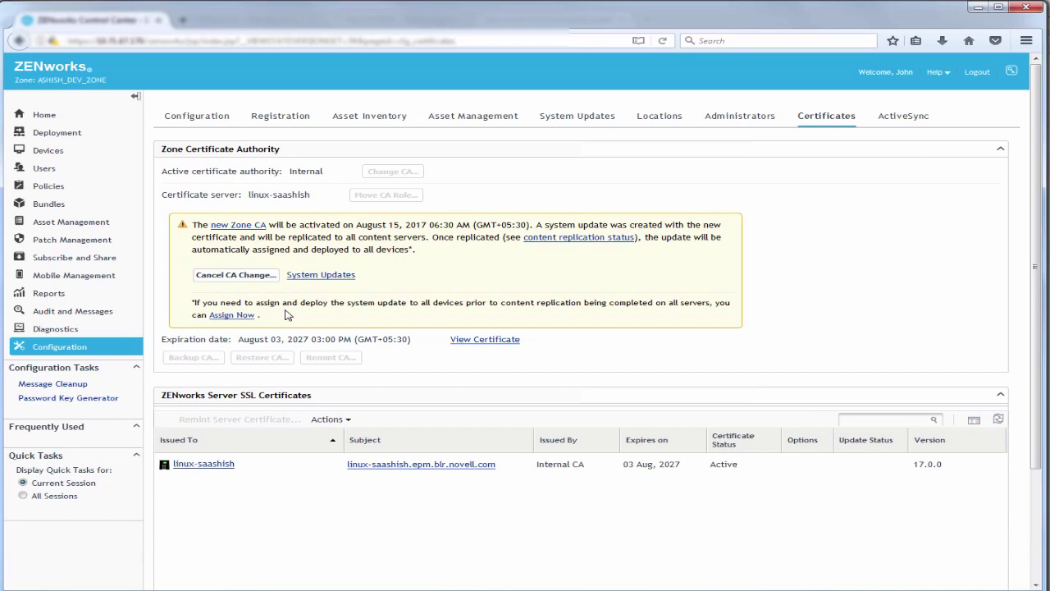
pyautogui.click(232, 315)
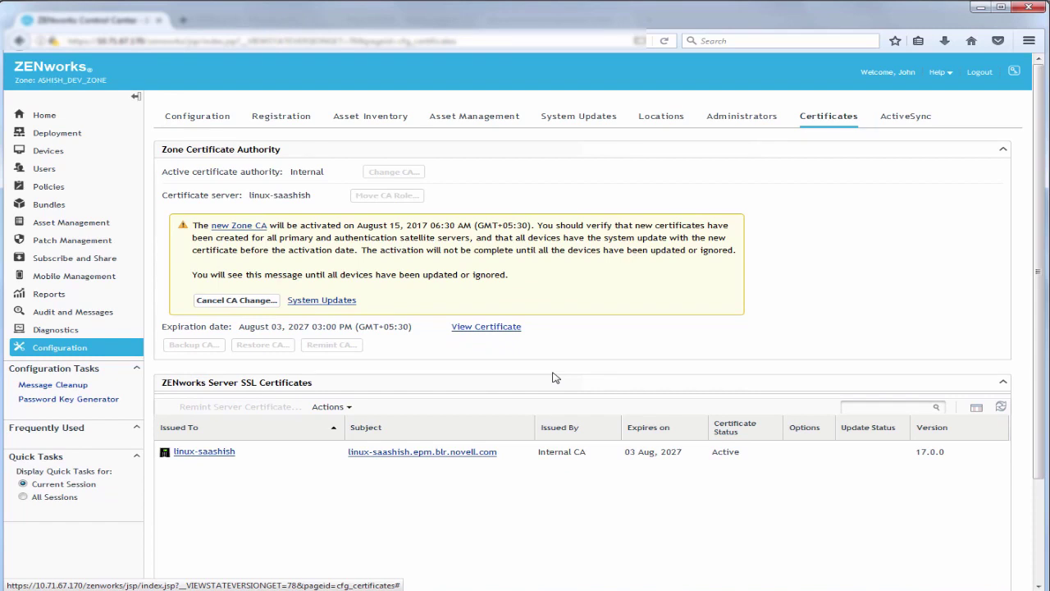
pyautogui.click(329, 300)
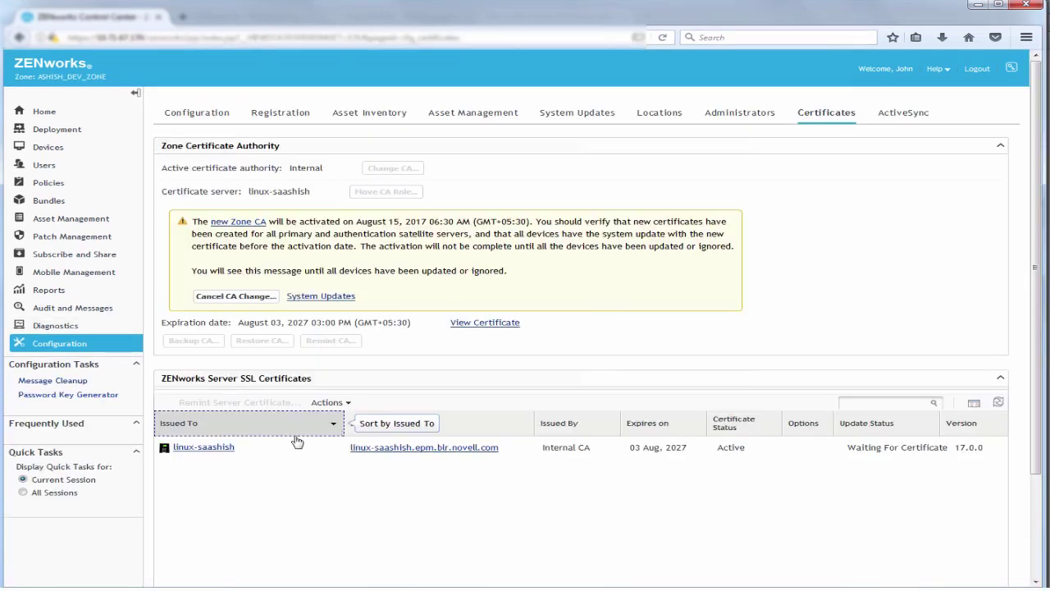
# Generate a CSR for linux-saashish with Micro Focus, EPM, Bangalore, Karnataka and country India
pyautogui.click(335, 440)
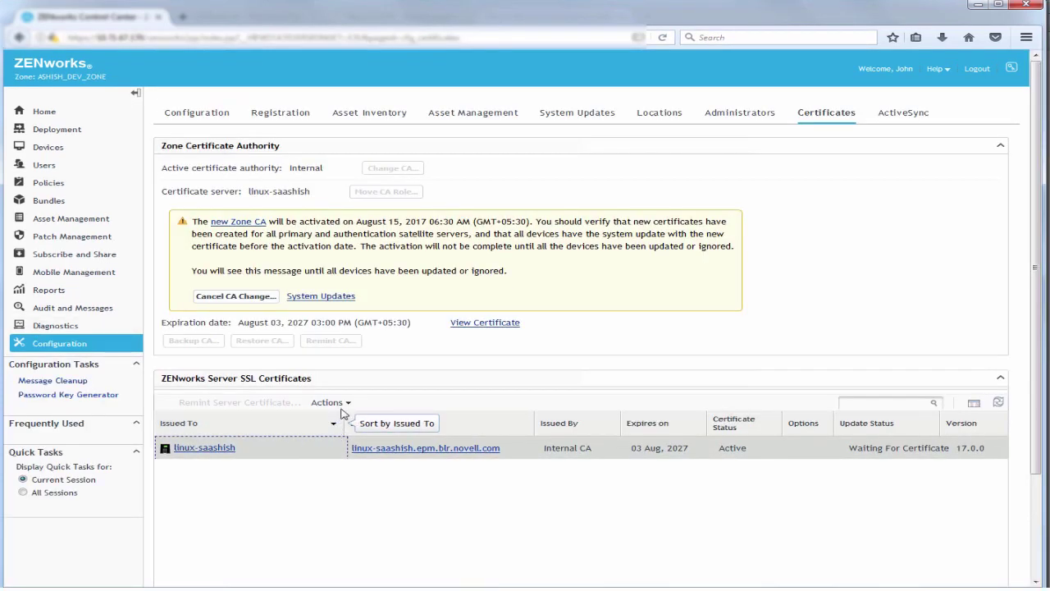
pyautogui.click(344, 403)
pyautogui.click(349, 419)
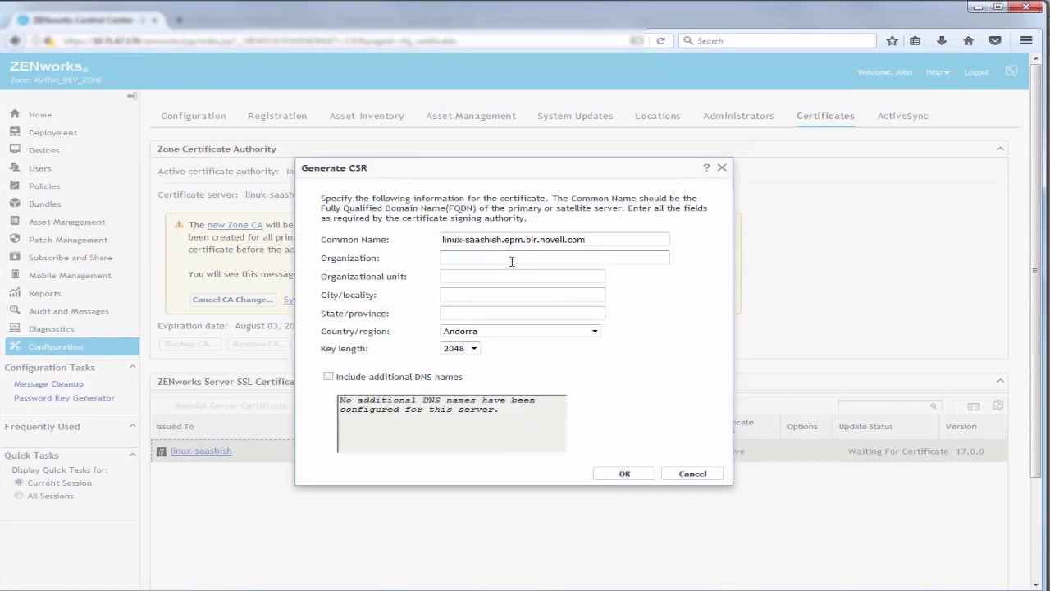
pyautogui.click(511, 261)
pyautogui.write('Micro Focus')
pyautogui.press('Tab')
pyautogui.write('EPM')
pyautogui.press('Tab')
pyautogui.write('Bangalore')
pyautogui.press('Tab')
pyautogui.write('Karnataka')
pyautogui.click(546, 321)
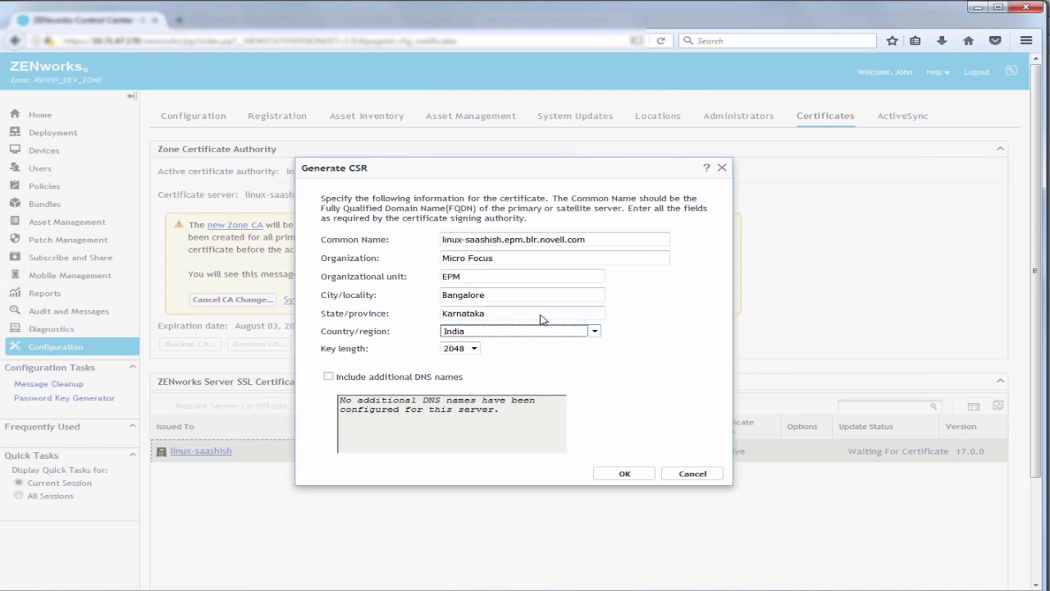
pyautogui.click(628, 475)
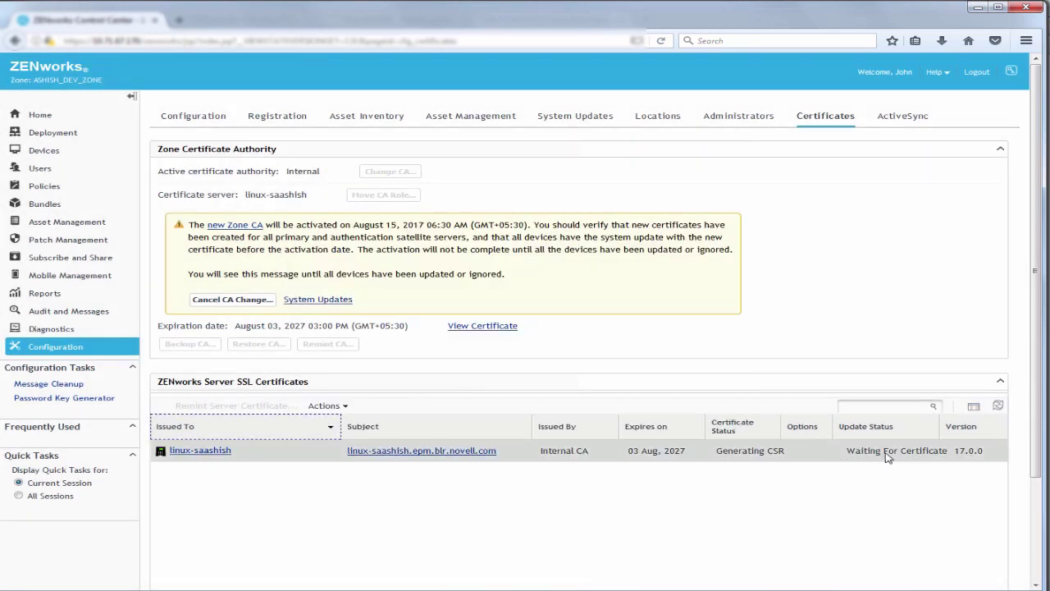
# Refresh the certificate list and save the generated linux-saashish .csr file to disk
pyautogui.click(995, 408)
pyautogui.click(799, 452)
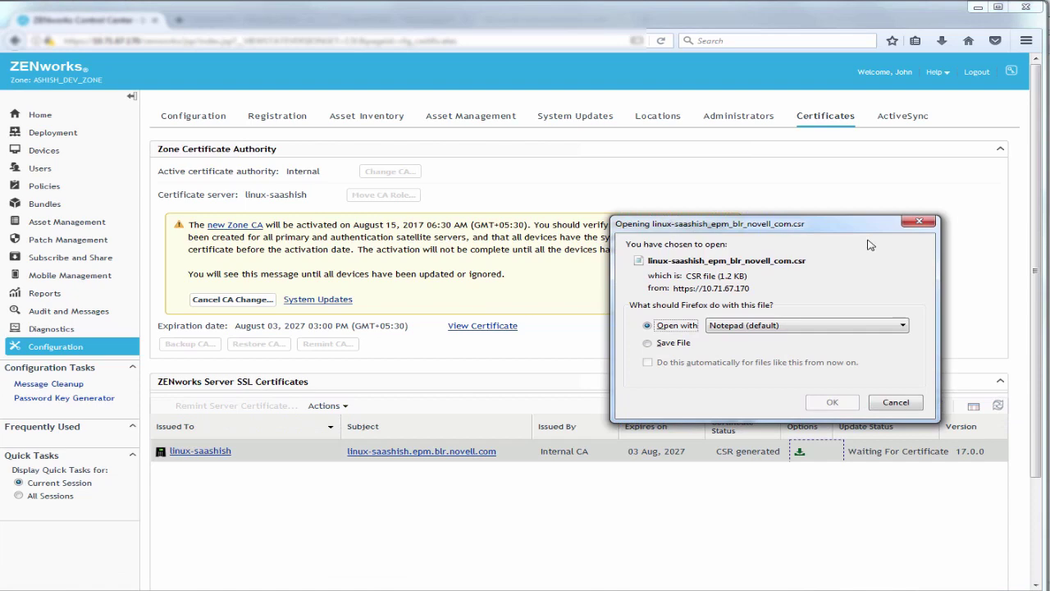
pyautogui.click(688, 342)
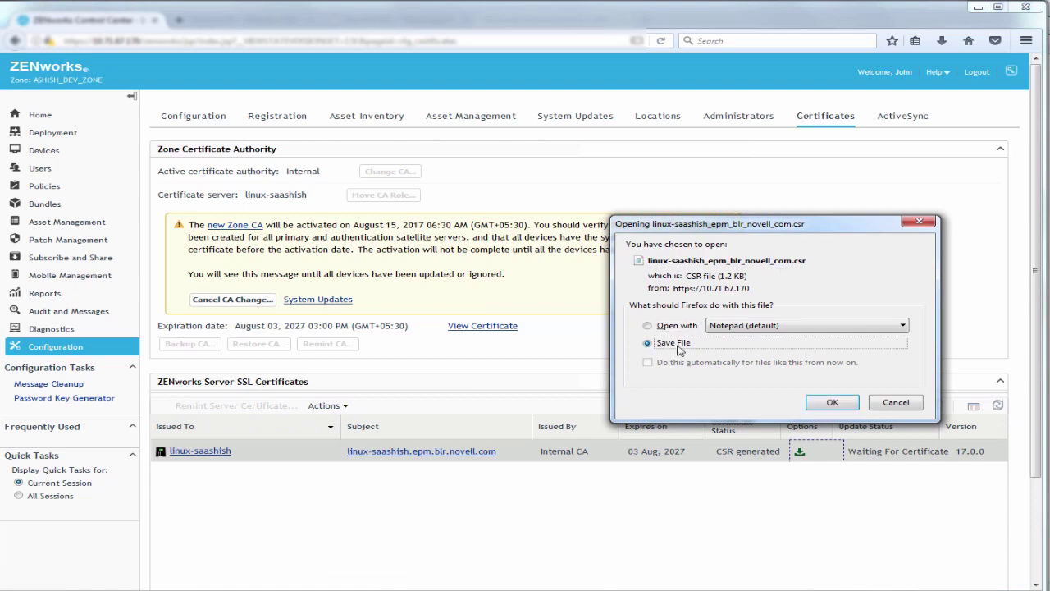
pyautogui.click(833, 403)
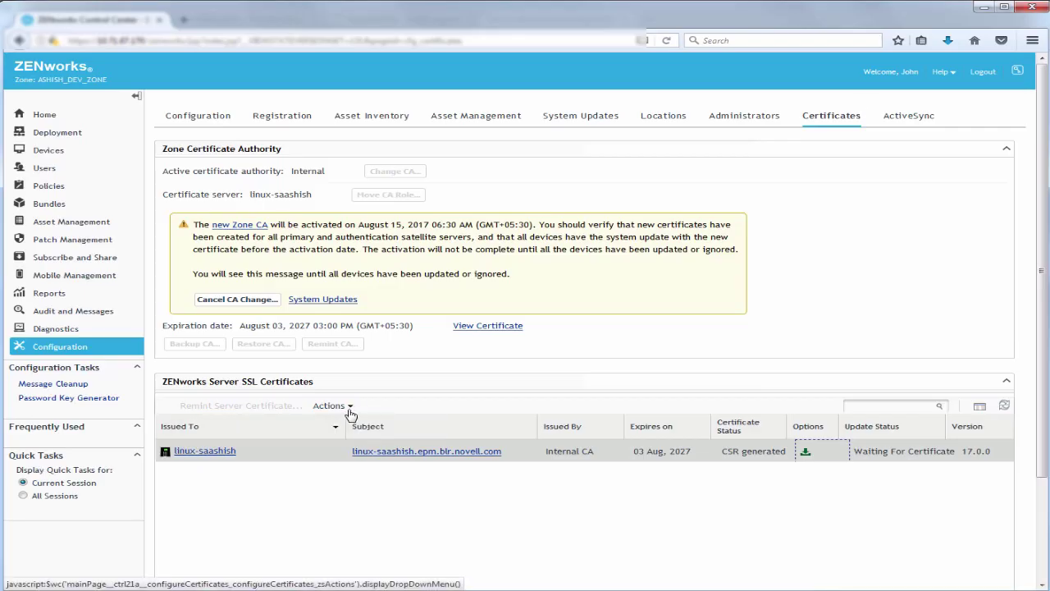
# Import servercert.cer as linux-saashish's signed certificate, then reload the console page with F5
pyautogui.click(350, 408)
pyautogui.click(355, 431)
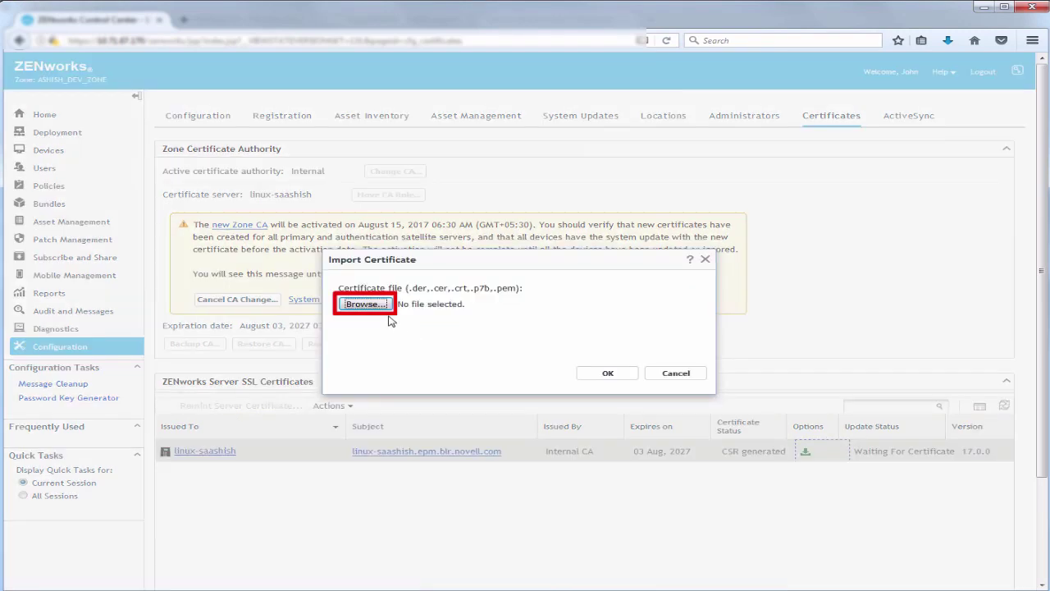
pyautogui.click(366, 304)
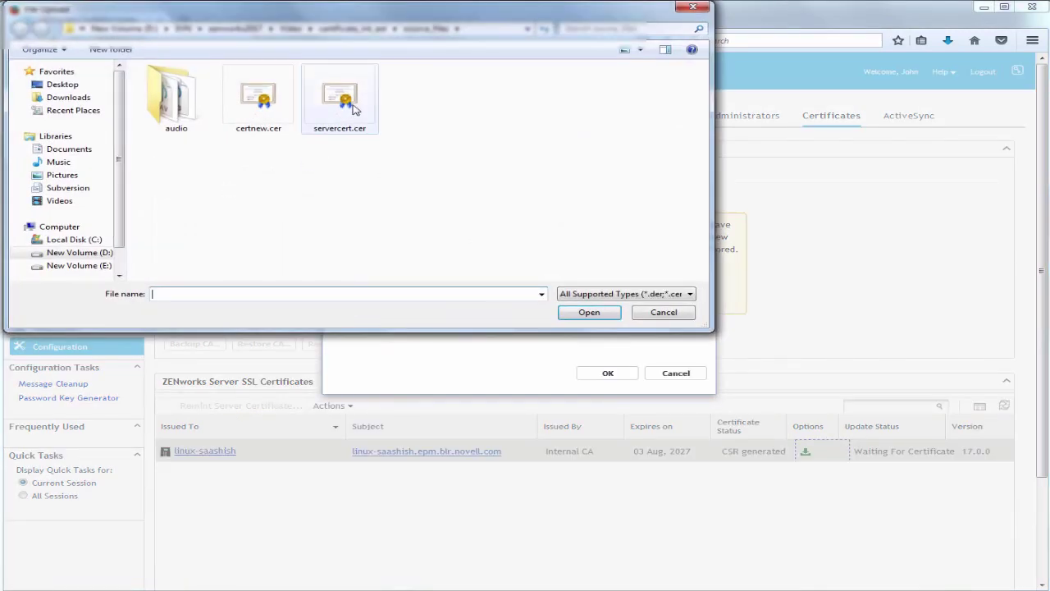
pyautogui.click(340, 99)
pyautogui.click(589, 312)
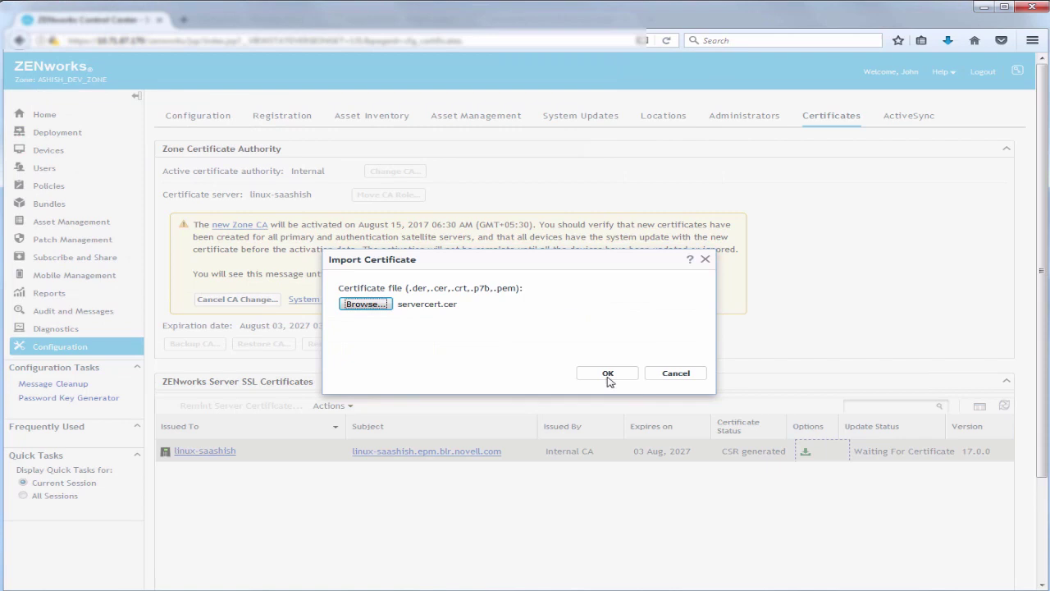
pyautogui.click(614, 375)
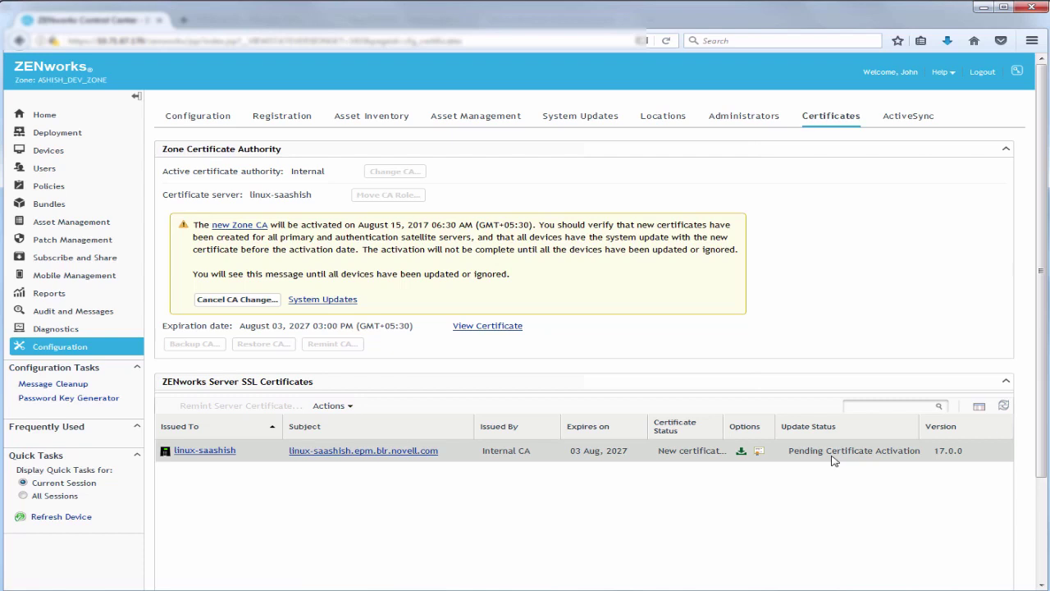
pyautogui.press('F5')
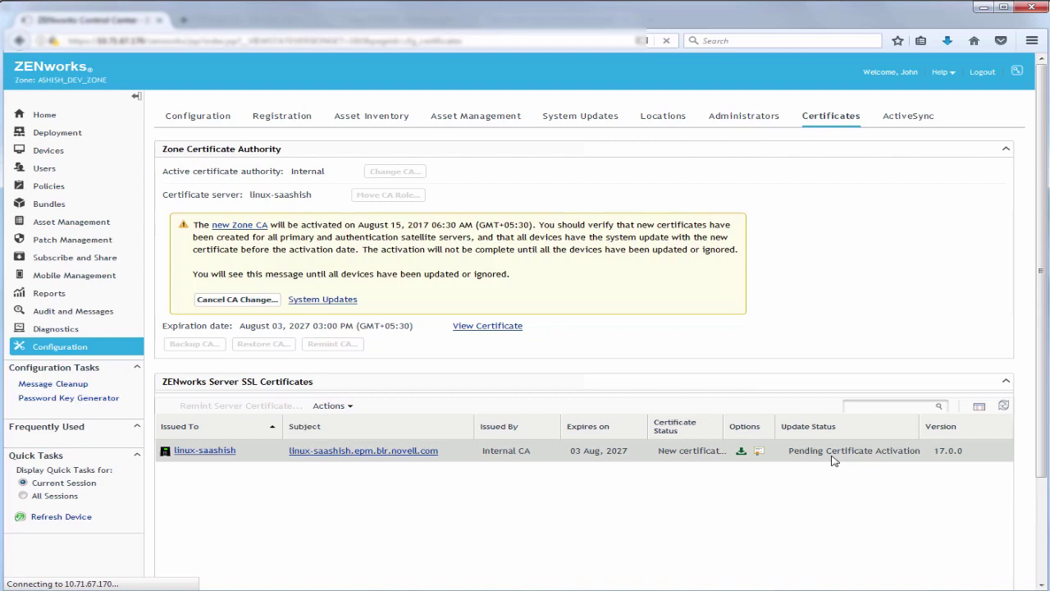
# Reconnect to the console, sign back in with the password, and reopen Configuration > Certificates
pyautogui.click(292, 399)
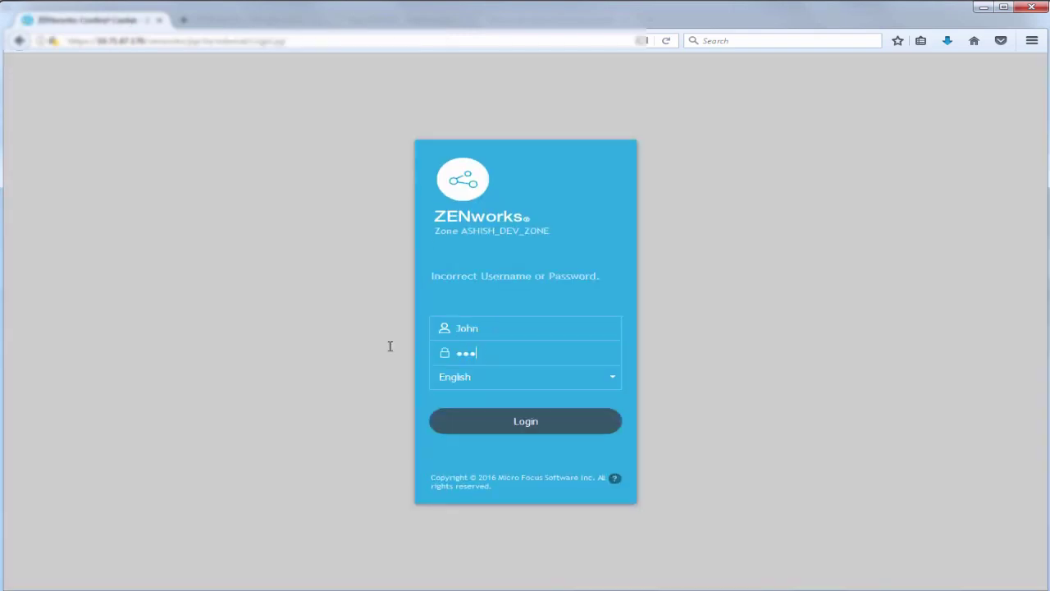
pyautogui.write('***')
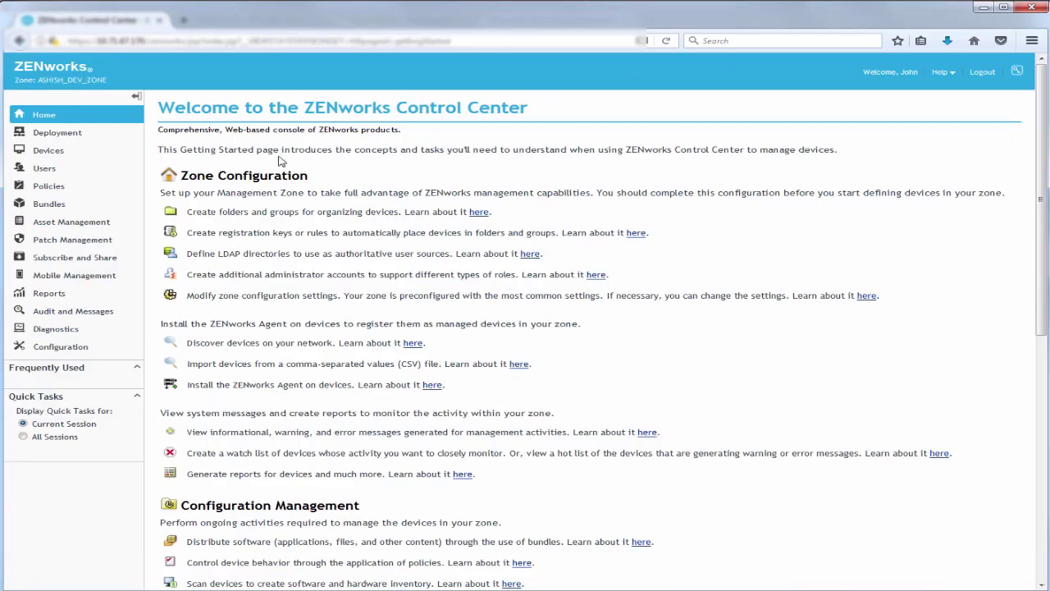
pyautogui.click(49, 350)
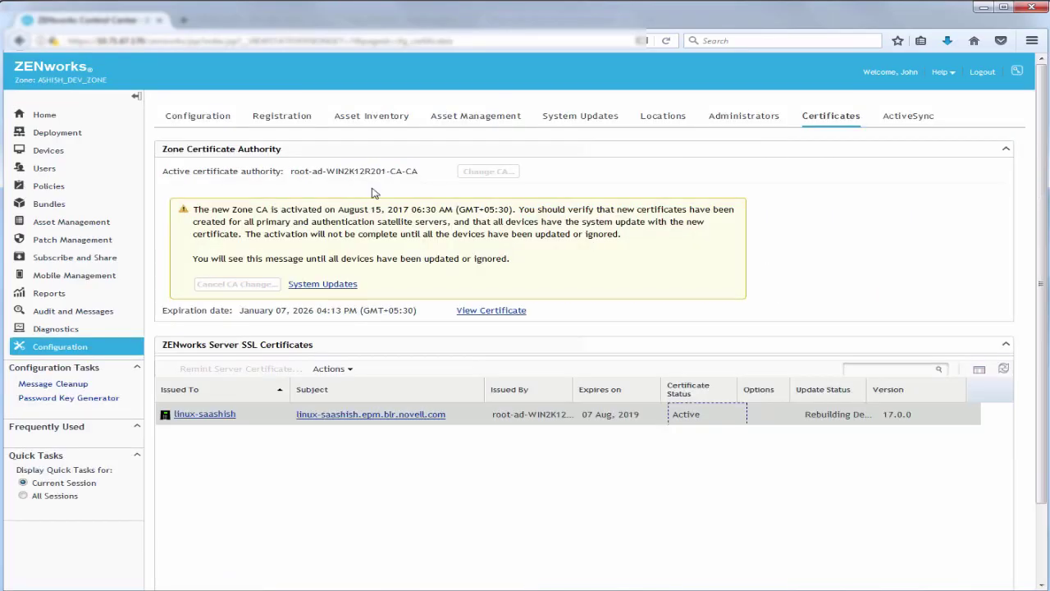